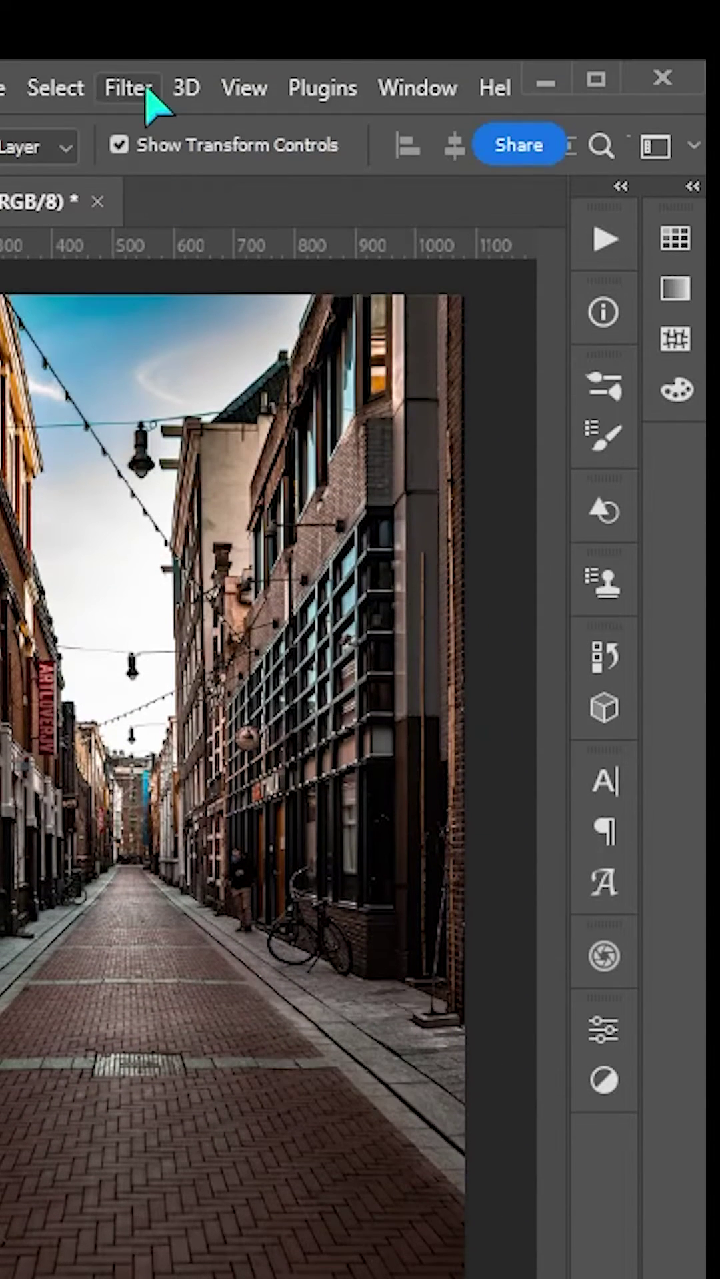
# Render clouds on the new layer, then set Levels input sliders to about 84 and 199
pyautogui.click(130, 88)
pyautogui.moveTo(165, 719)
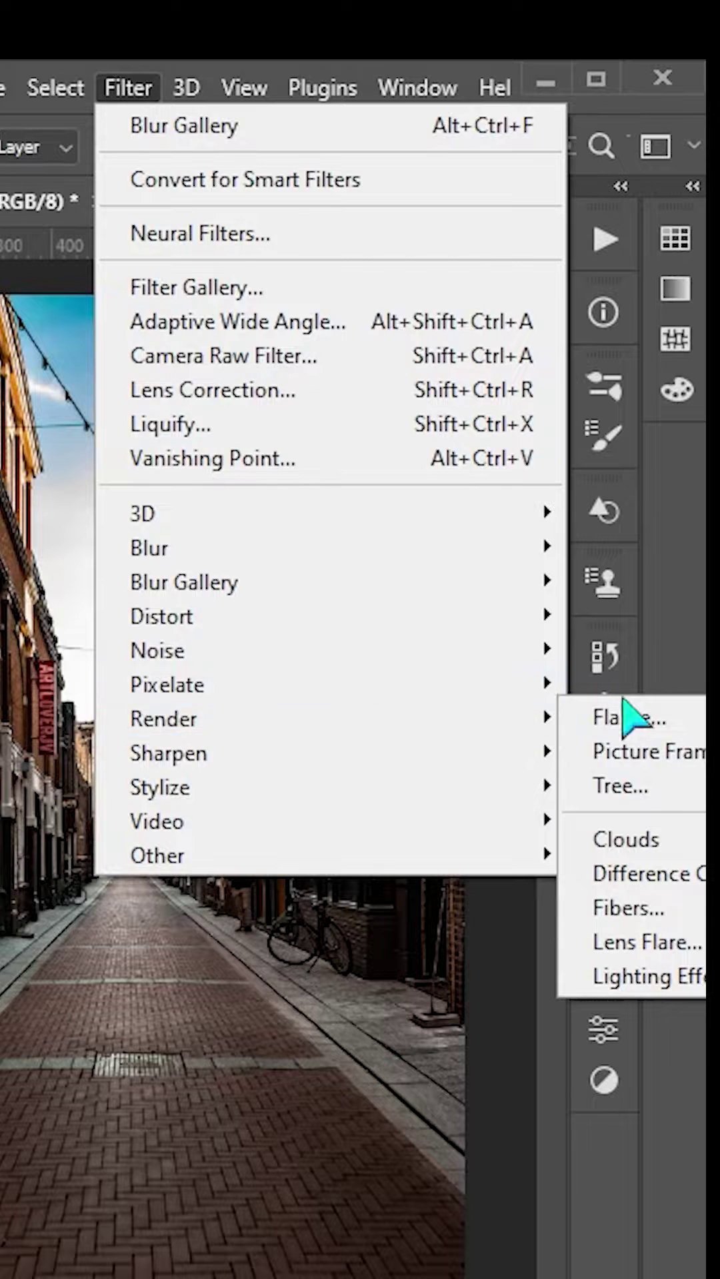
pyautogui.click(625, 839)
pyautogui.click(152, 88)
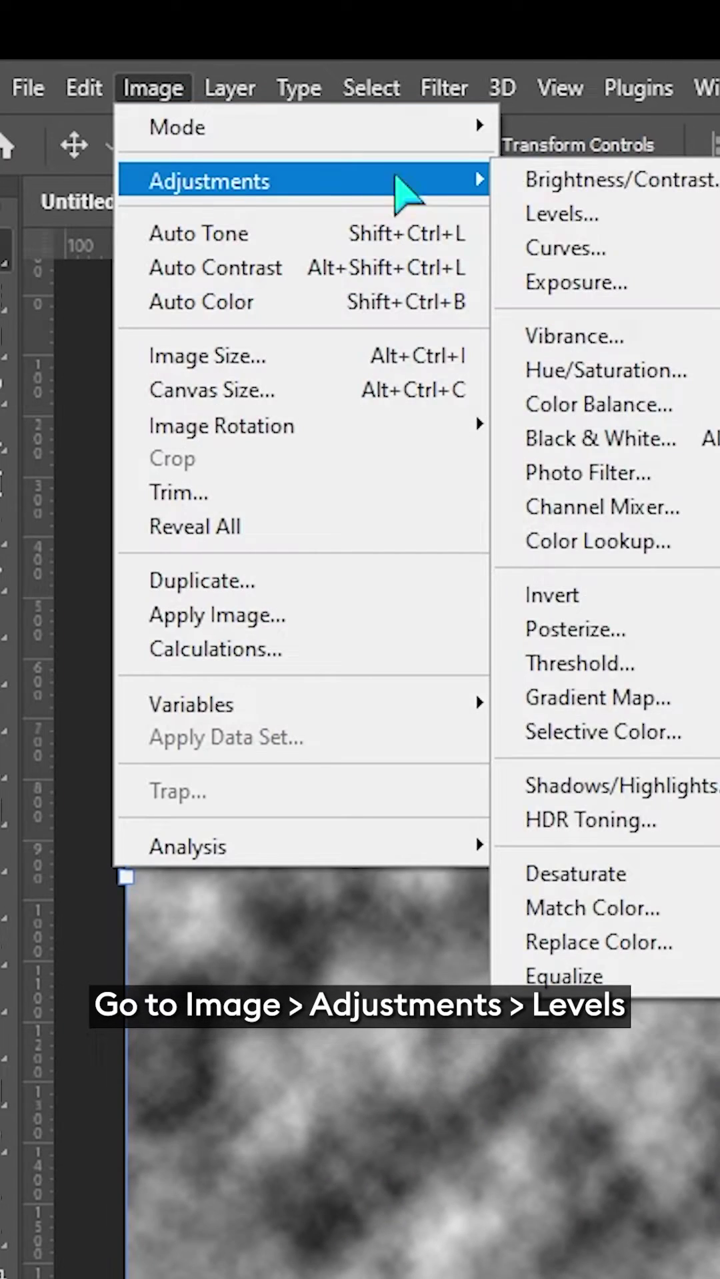
pyautogui.click(560, 214)
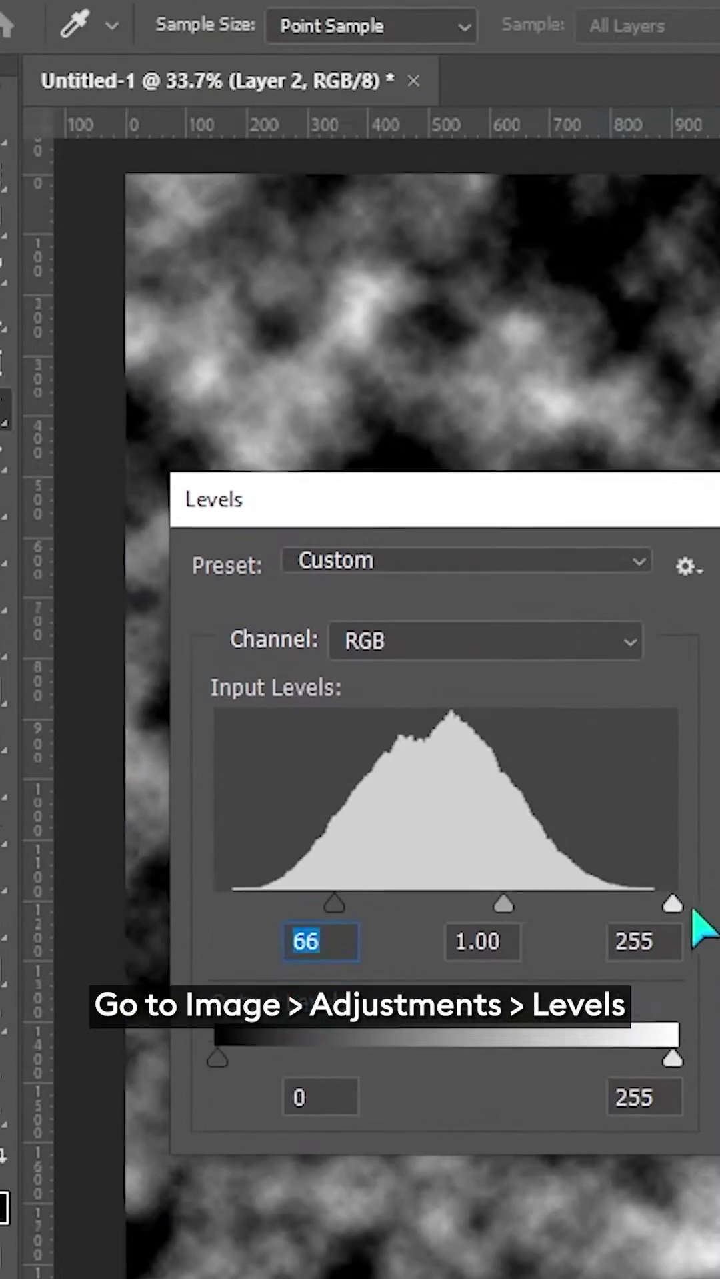
pyautogui.moveTo(330, 914); pyautogui.dragTo(345, 914)
pyautogui.moveTo(600, 723); pyautogui.dragTo(569, 722)
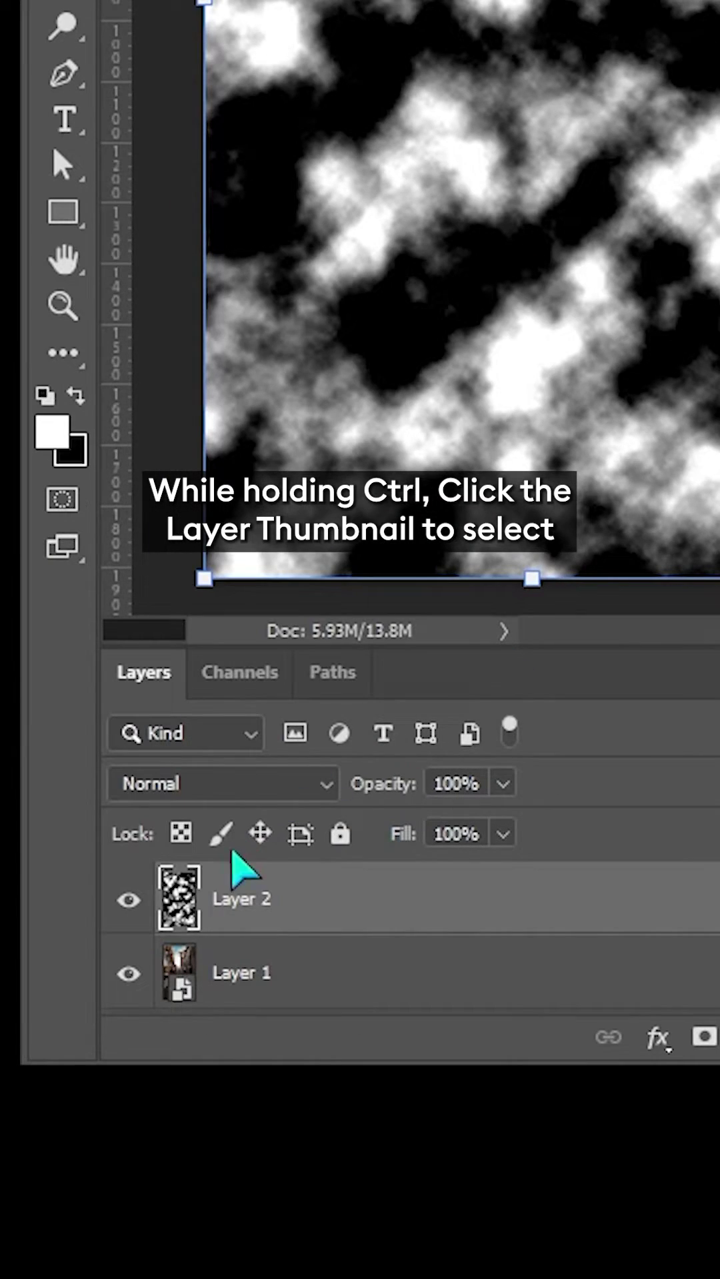
# Load Layer 2's cloud pattern as a selection, then hide Layer 2
pyautogui.keyDown('ctrl'); pyautogui.click(179, 899); pyautogui.keyUp('ctrl')
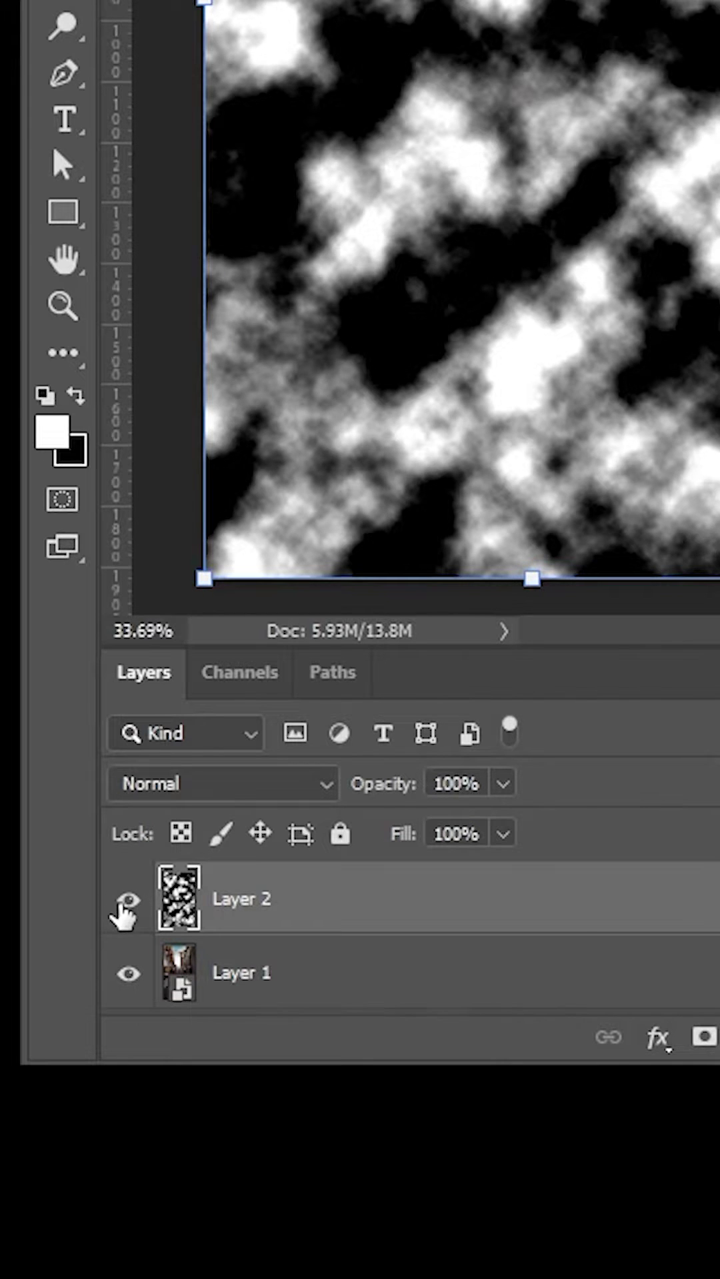
pyautogui.click(128, 899)
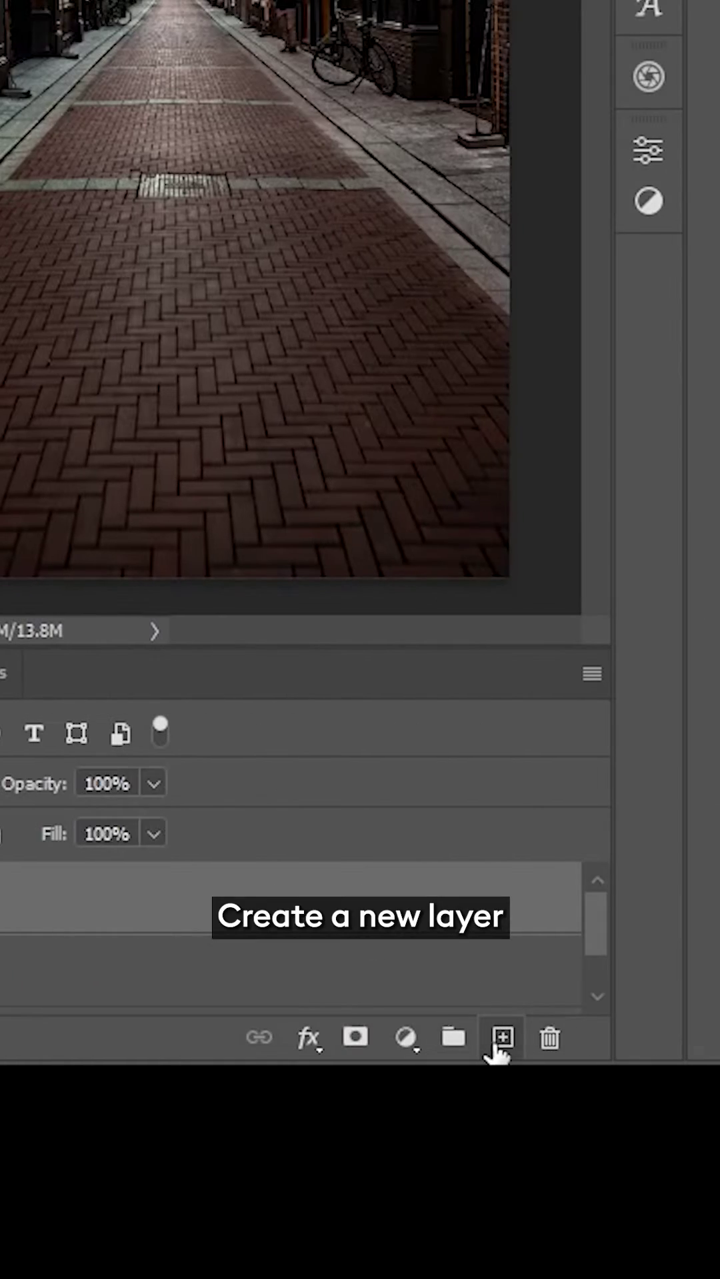
# On a new layer, paste the clouds into a Vanishing Point pavement plane, scaled and duplicated up the street
pyautogui.click(177, 80)
pyautogui.click(244, 457)
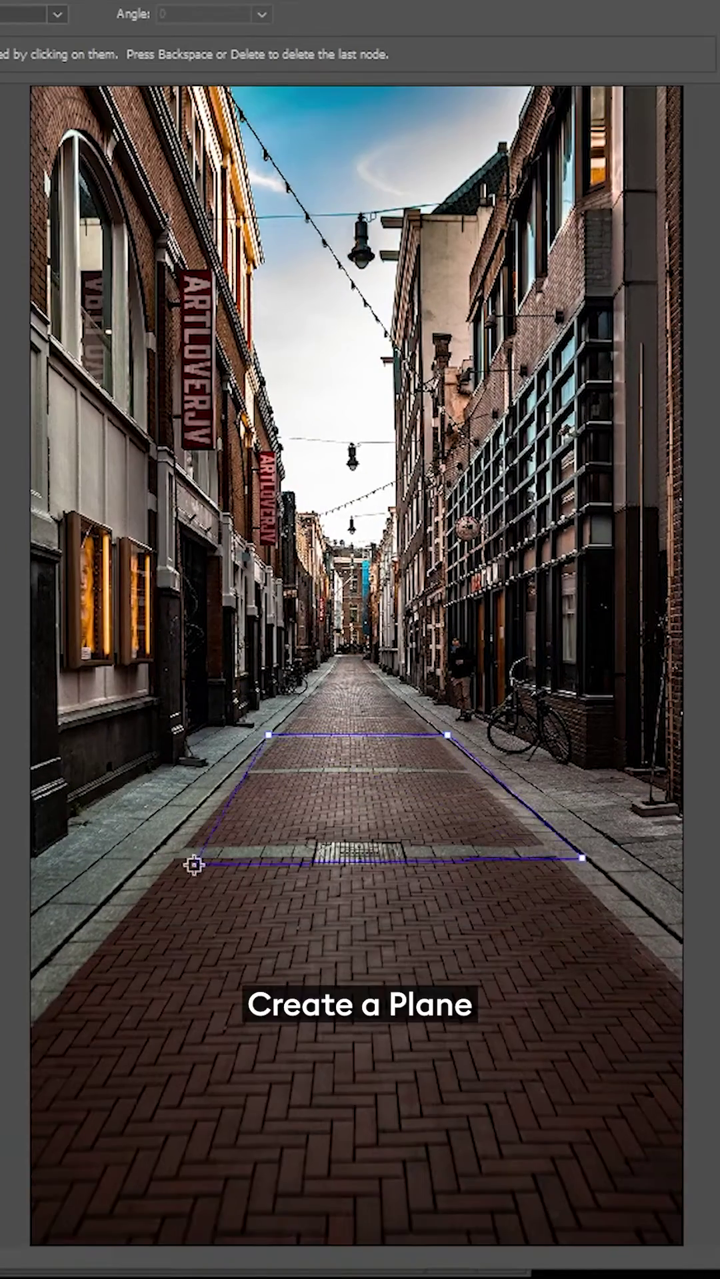
pyautogui.click(195, 866)
pyautogui.hotkey('ctrl', 'v')
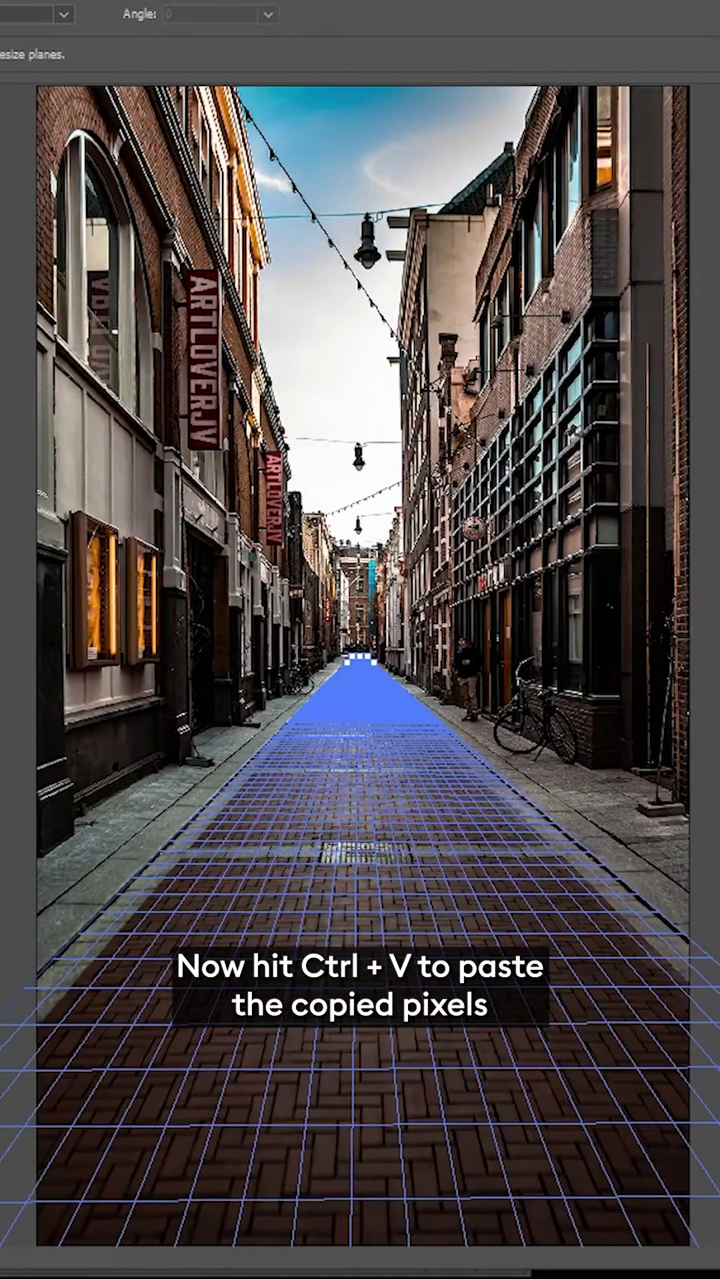
pyautogui.hotkey('ctrl', 'v')
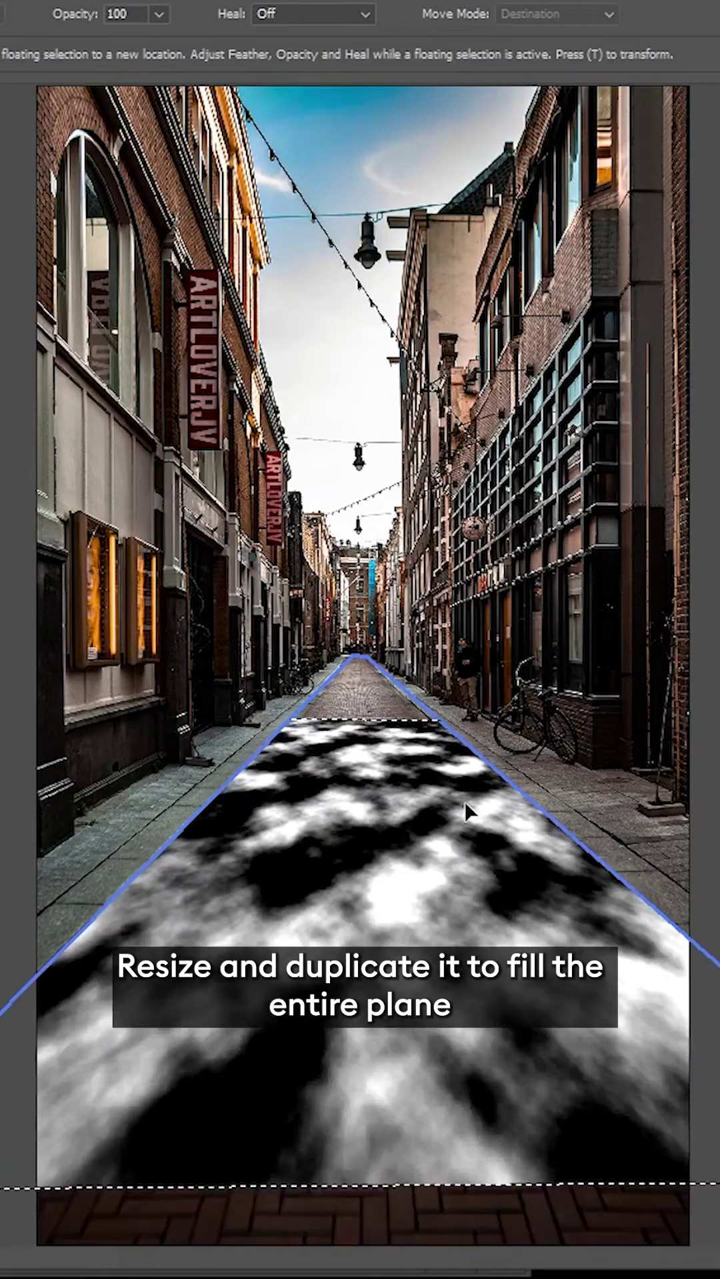
pyautogui.moveTo(360, 810); pyautogui.dragTo(376, 718)
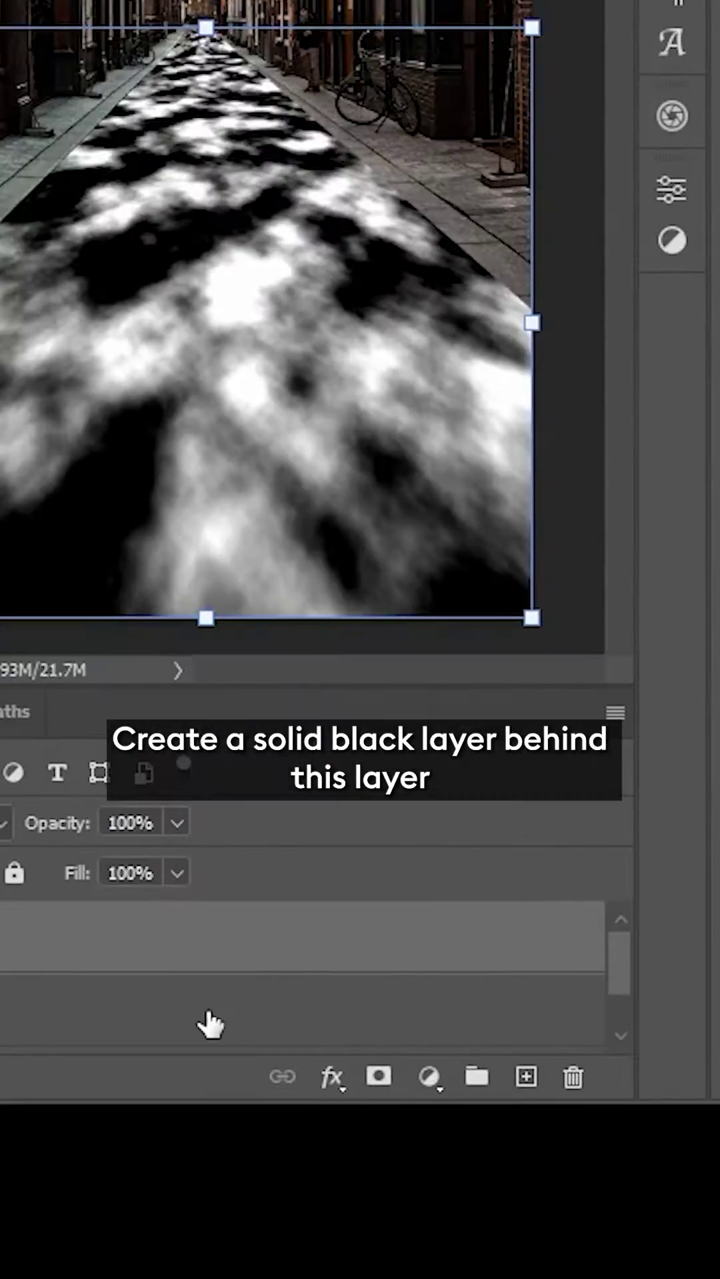
# Add a black Solid Color fill layer and select the clouds' bright areas from the RGB channel
pyautogui.click(430, 1078)
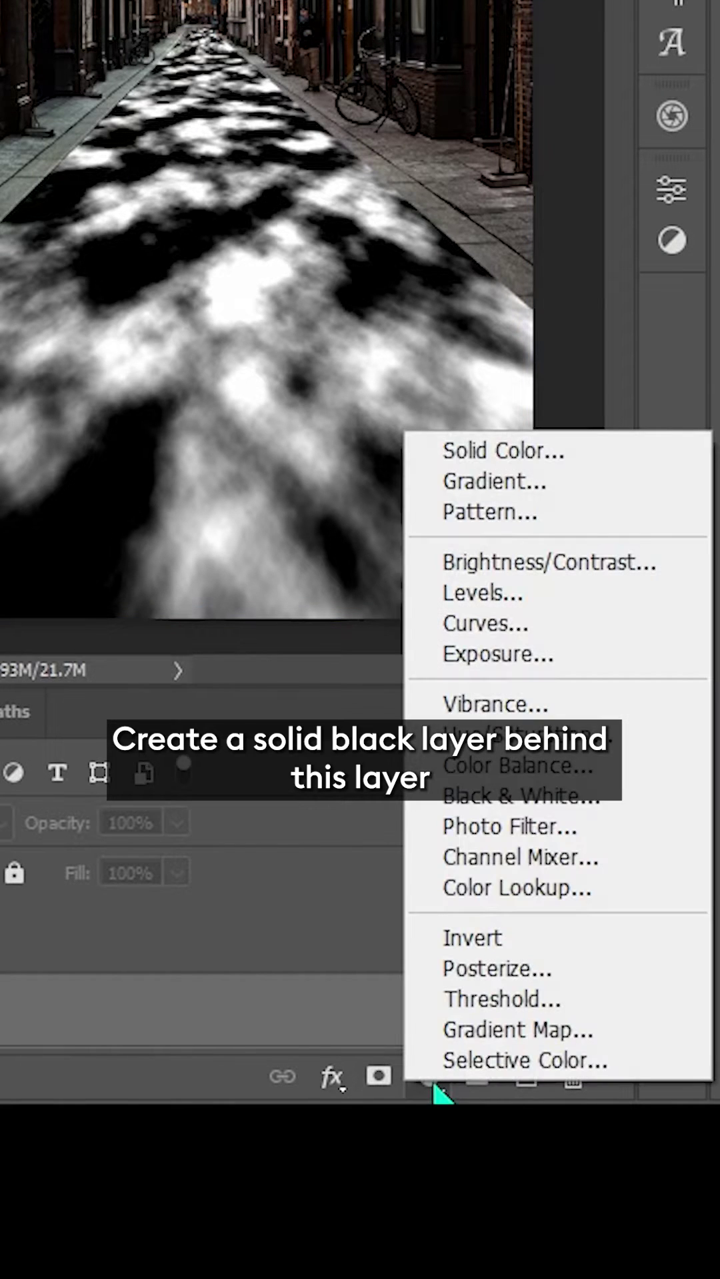
pyautogui.click(478, 450)
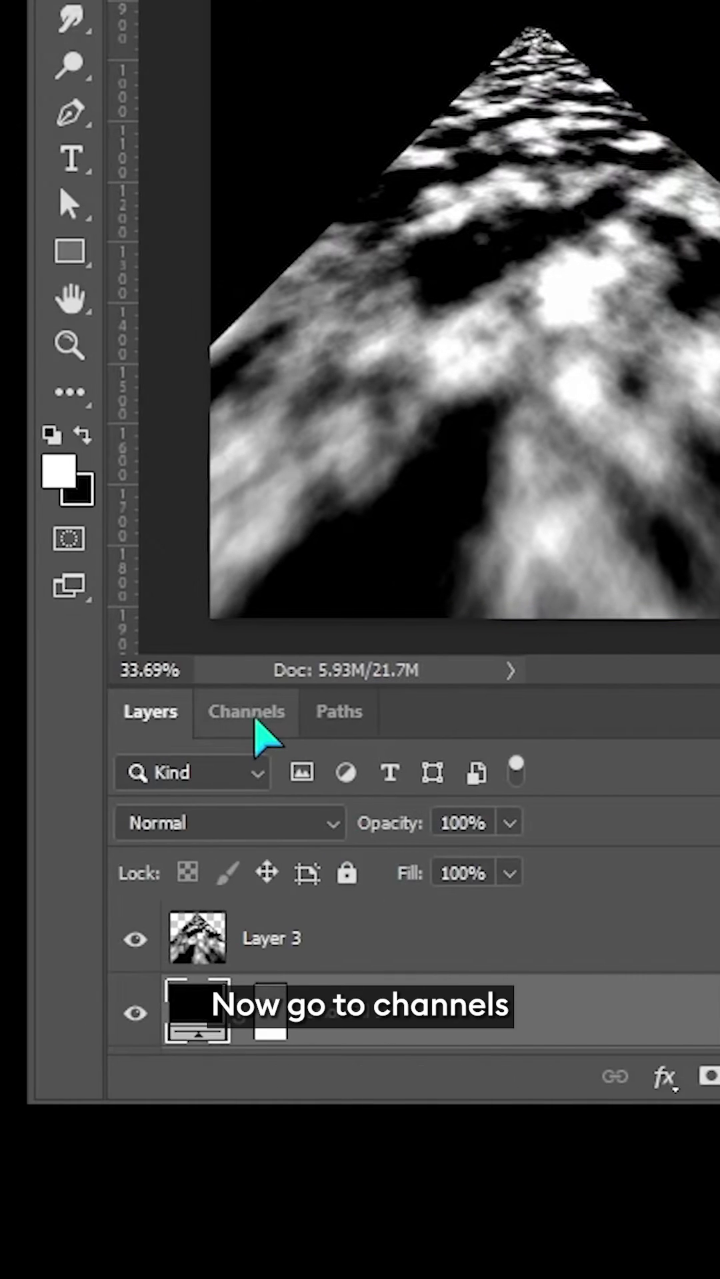
pyautogui.click(260, 734)
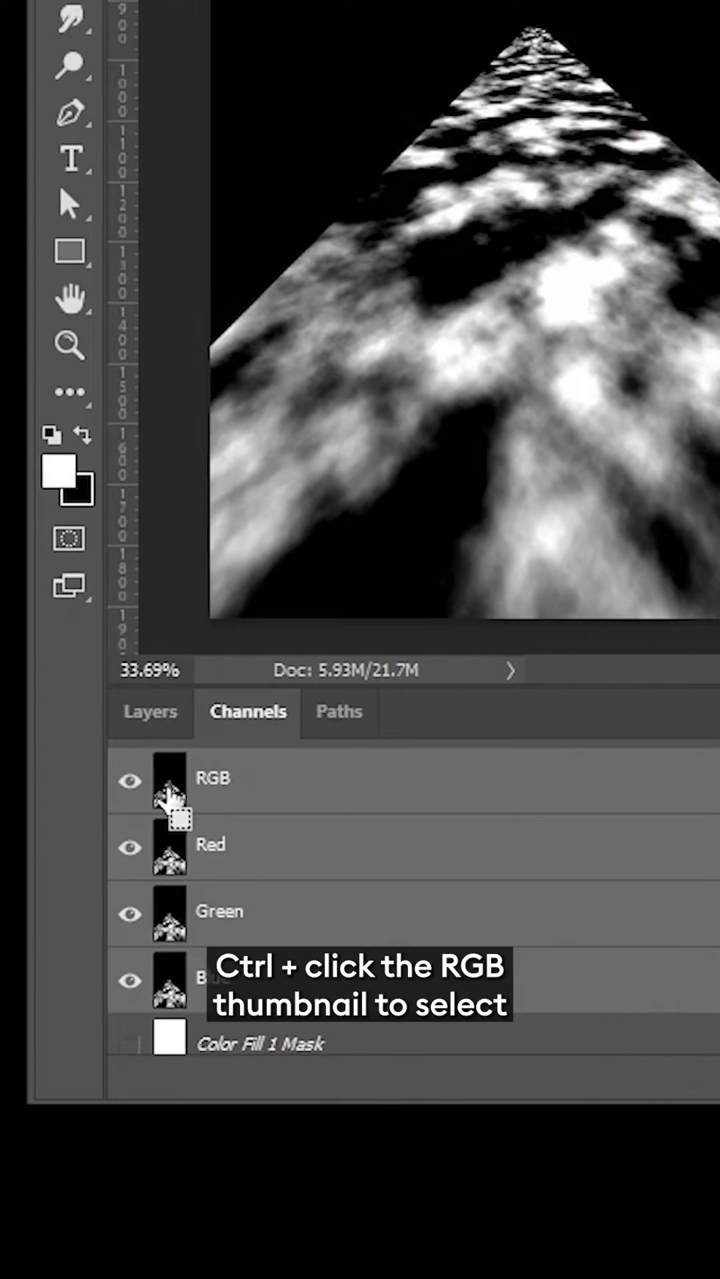
pyautogui.keyDown('ctrl'); pyautogui.click(171, 799); pyautogui.keyUp('ctrl')
pyautogui.click(150, 711)
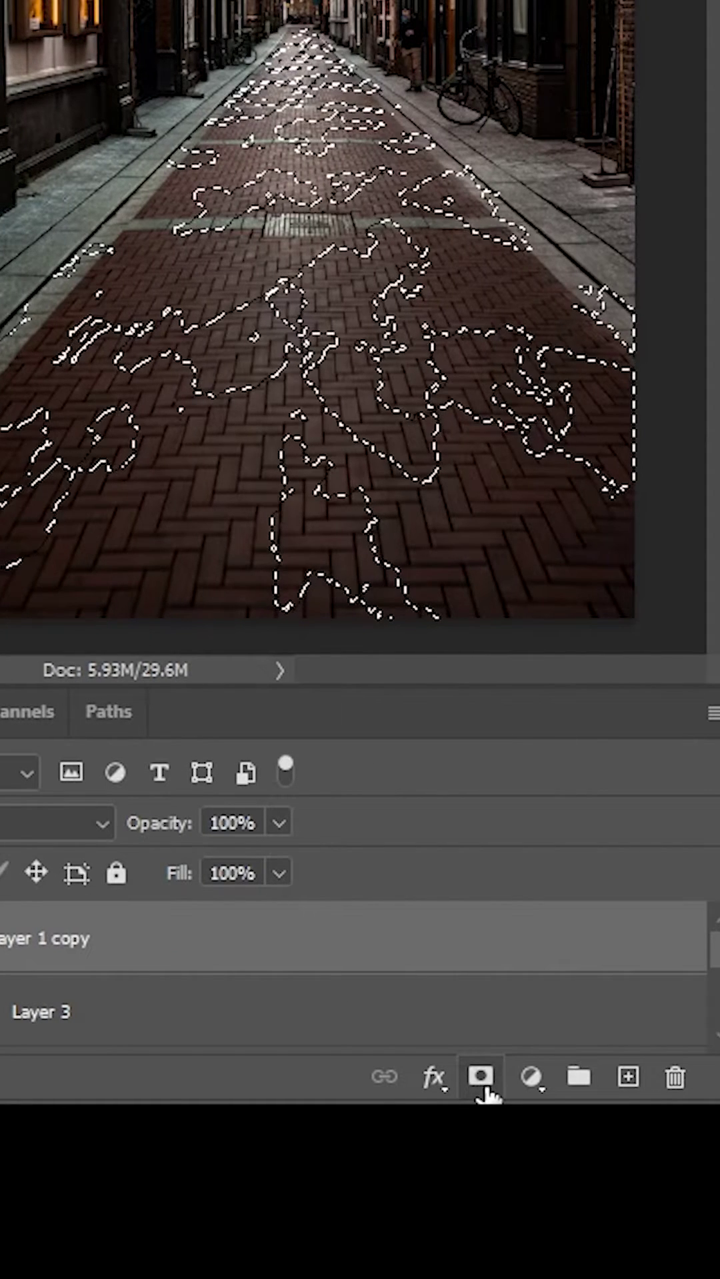
# Mask the street photo copy with the cloud selection, flip it vertically, and set opacity to 75%
pyautogui.click(480, 1077)
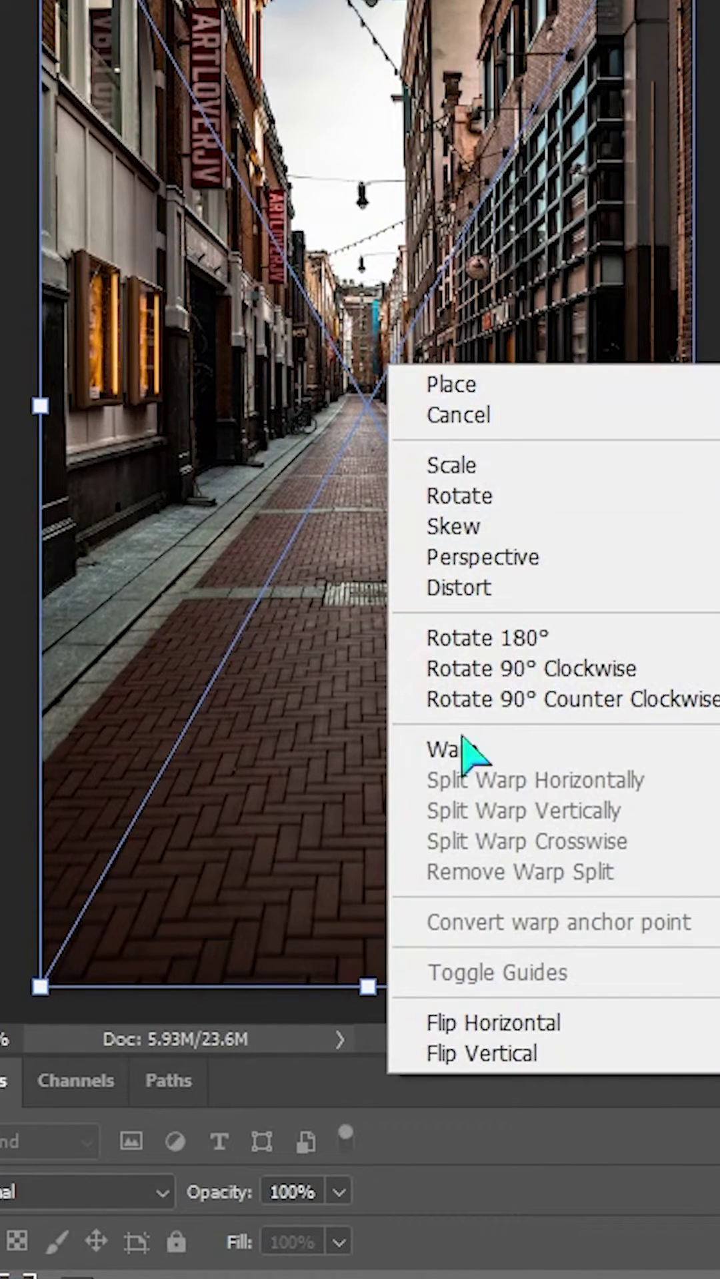
pyautogui.click(520, 1055)
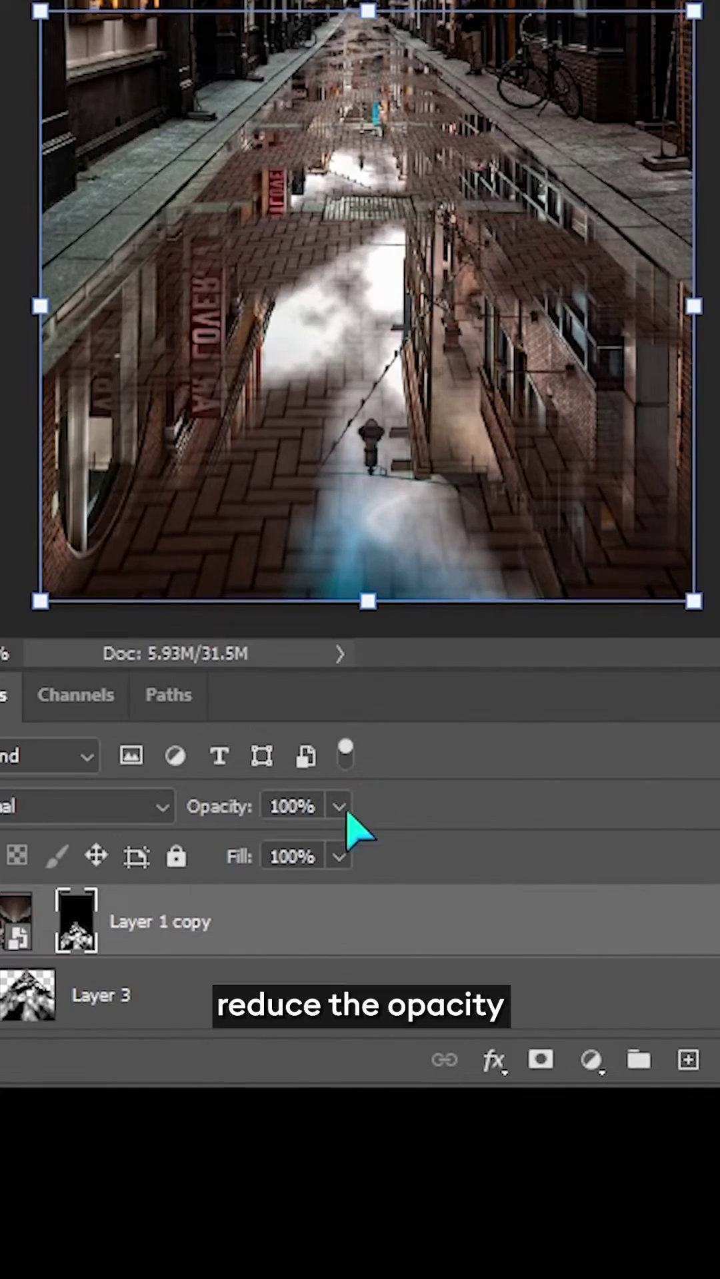
pyautogui.click(339, 807)
pyautogui.moveTo(340, 848); pyautogui.dragTo(300, 847)
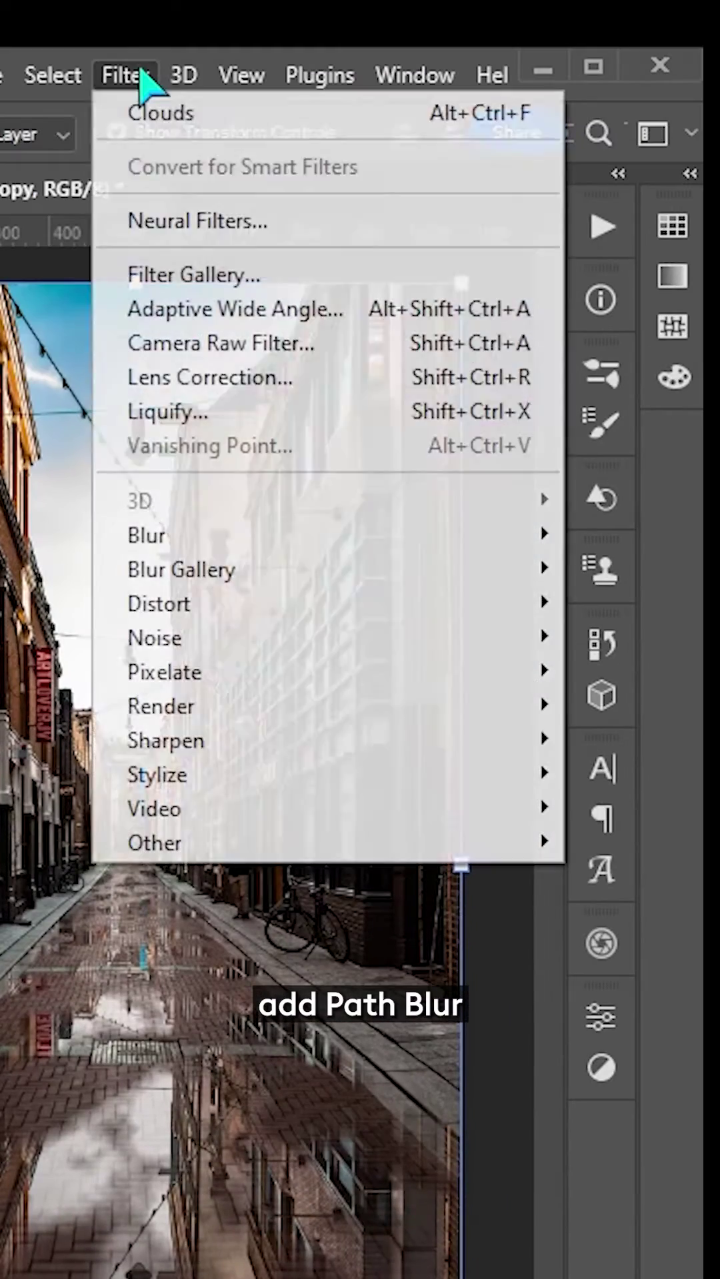
pyautogui.moveTo(181, 569)
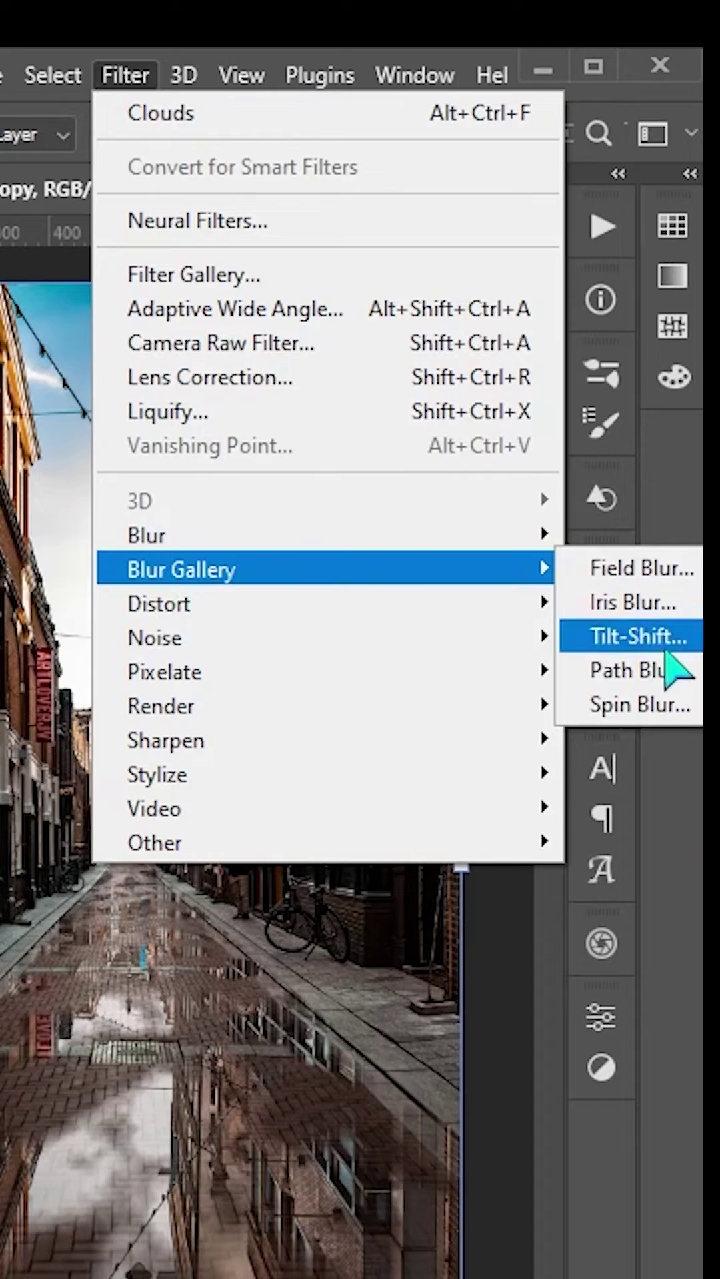
# Open Path Blur from the Blur Gallery on the reflection layer
pyautogui.click(640, 671)
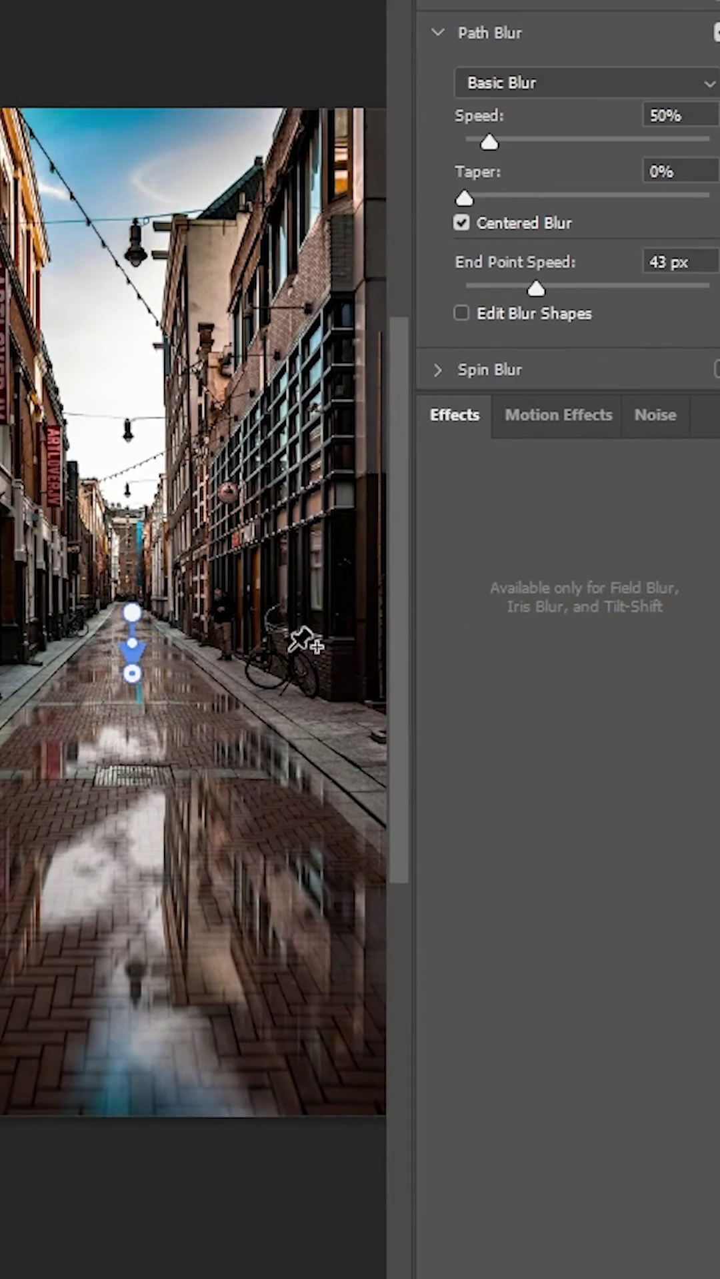